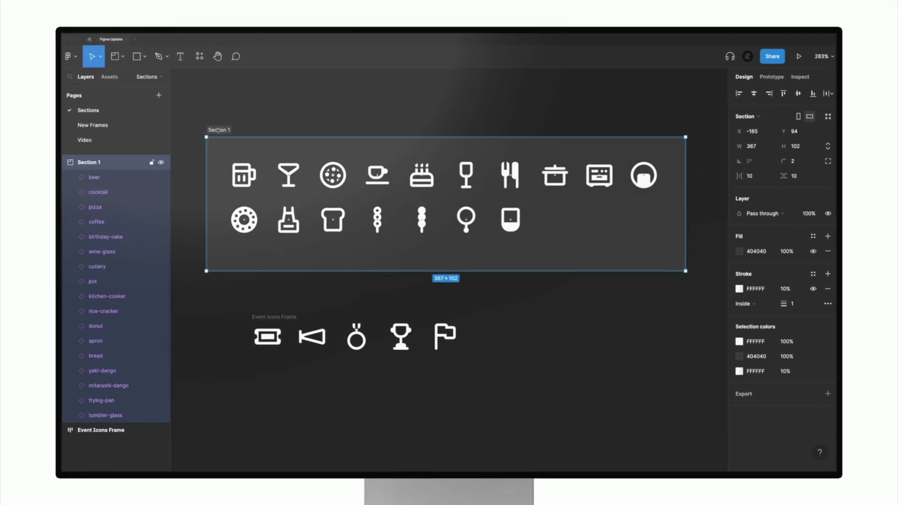
Step: Rename the food icon section to 'Icon Section - Food & Drink'
{"action": "double_click", "coordinate": [218, 130]}
{"action": "type", "text": "Icon Section - Food & Drink"}
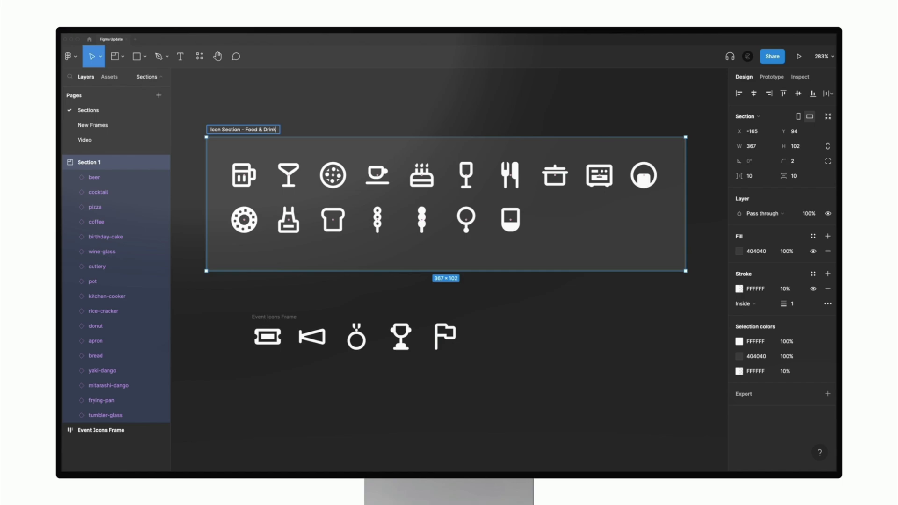
{"action": "left_click", "coordinate": [363, 107]}
{"action": "left_click", "coordinate": [374, 141]}
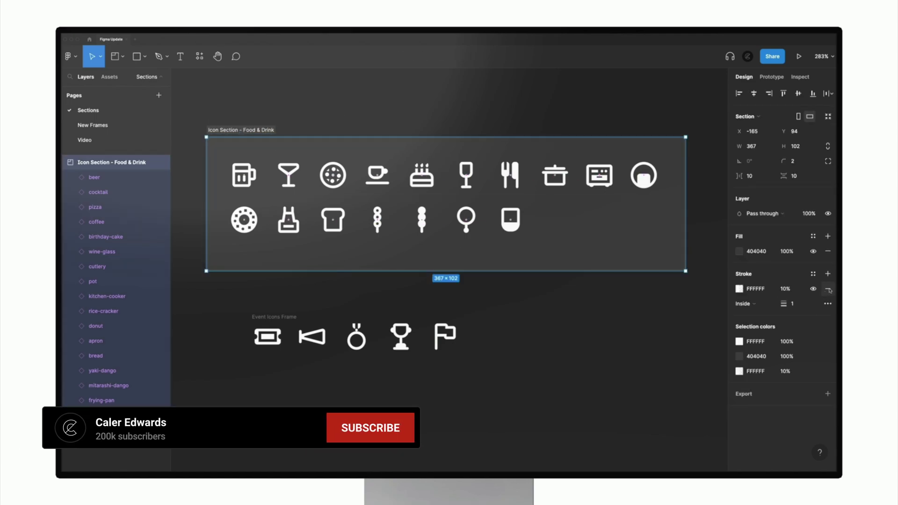
Step: Restore the section's fill and darken its colour slightly
{"action": "left_click", "coordinate": [813, 251]}
{"action": "left_click", "coordinate": [828, 289]}
{"action": "left_click", "coordinate": [814, 252]}
{"action": "left_click", "coordinate": [739, 252]}
{"action": "left_click_drag", "start_coordinate": [620, 327], "coordinate": [596, 334]}
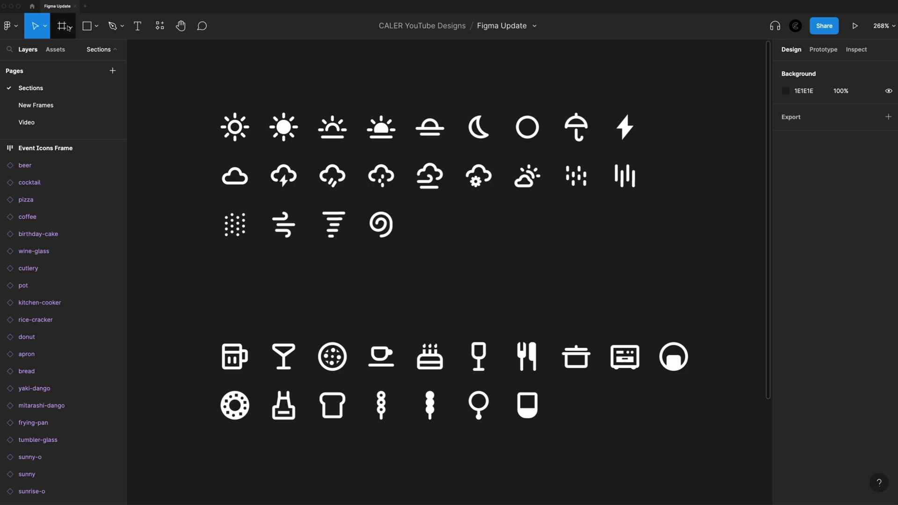
Step: Draw Section 1 around the whole weather icon grid with the Section tool
{"action": "left_click", "coordinate": [69, 27]}
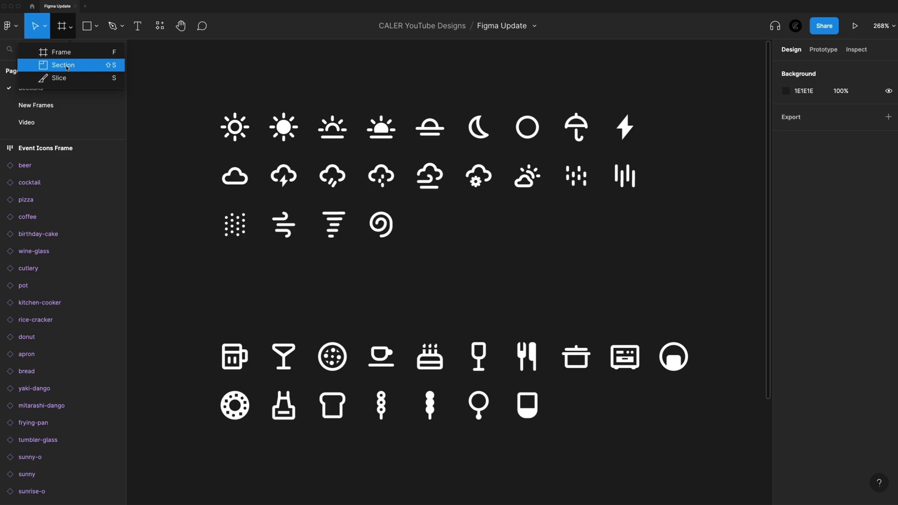
{"action": "left_click", "coordinate": [67, 66]}
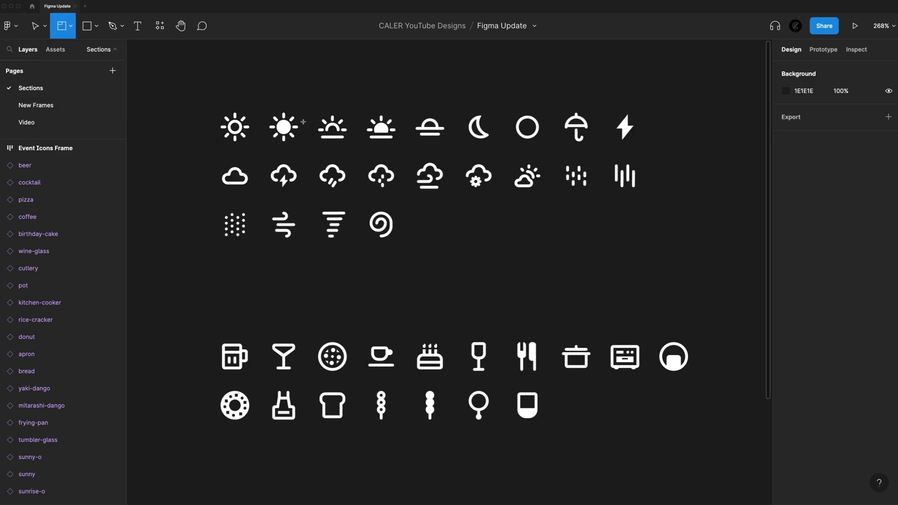
{"action": "left_click_drag", "start_coordinate": [206, 79], "coordinate": [695, 278]}
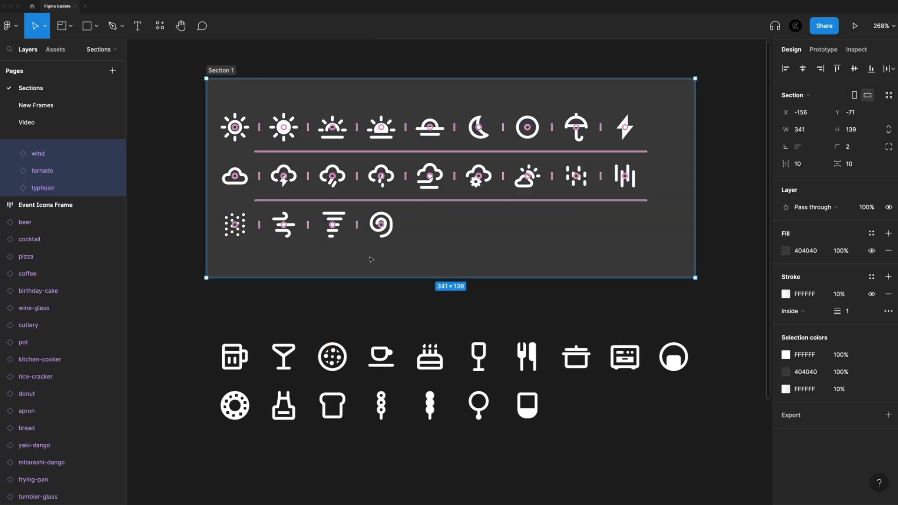
{"action": "scroll", "coordinate": [60, 206], "scroll_direction": "up", "scroll_amount": 5}
{"action": "scroll", "coordinate": [59, 207], "scroll_direction": "up", "scroll_amount": 5}
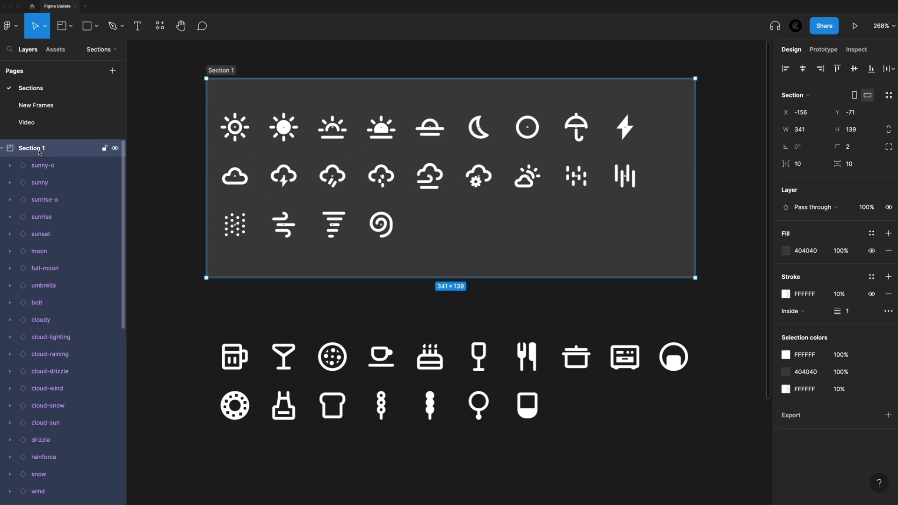
Step: Name the section 'Weather Icons Section' and resize it to fit the icons
{"action": "double_click", "coordinate": [226, 69]}
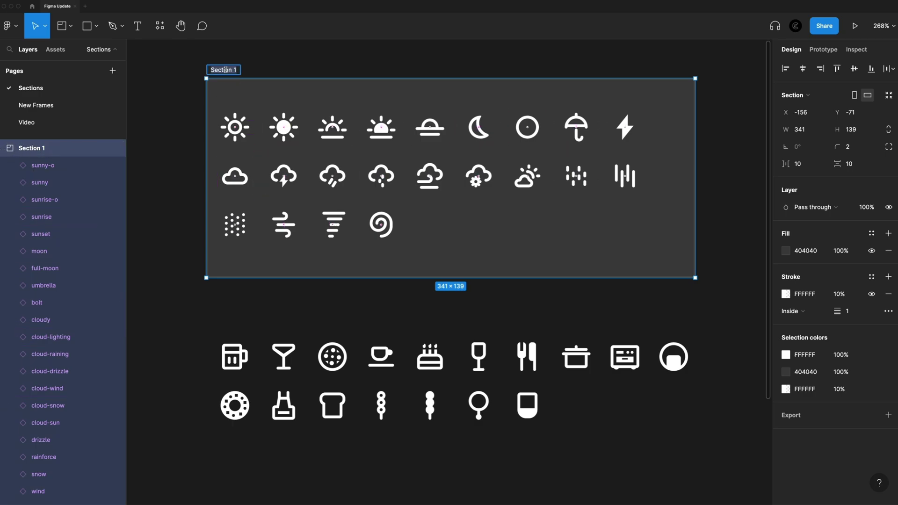
{"action": "type", "text": "Weather Icons Section"}
{"action": "key", "text": "Return"}
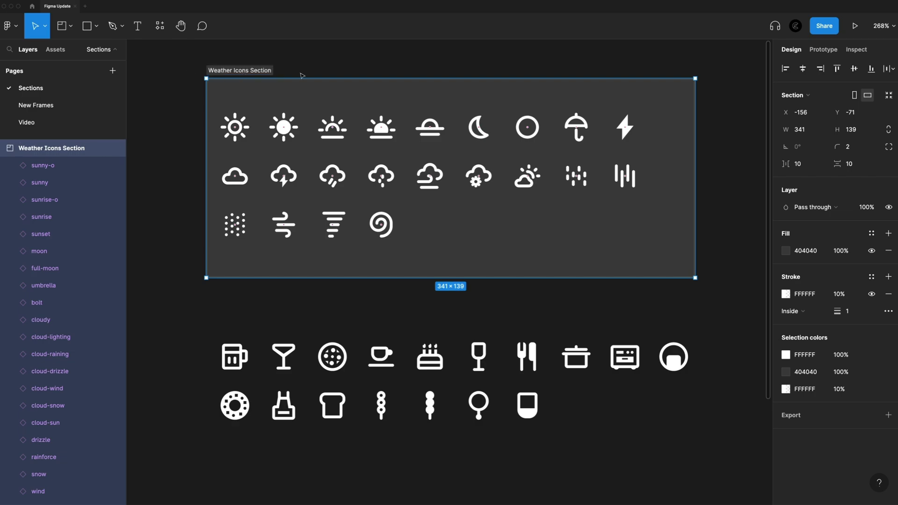
{"action": "left_click_drag", "start_coordinate": [247, 75], "coordinate": [260, 116]}
{"action": "mouse_move", "coordinate": [221, 321]}
{"action": "left_mouse_down"}
{"action": "mouse_move", "coordinate": [234, 317]}
{"action": "mouse_move", "coordinate": [222, 333]}
{"action": "left_mouse_up"}
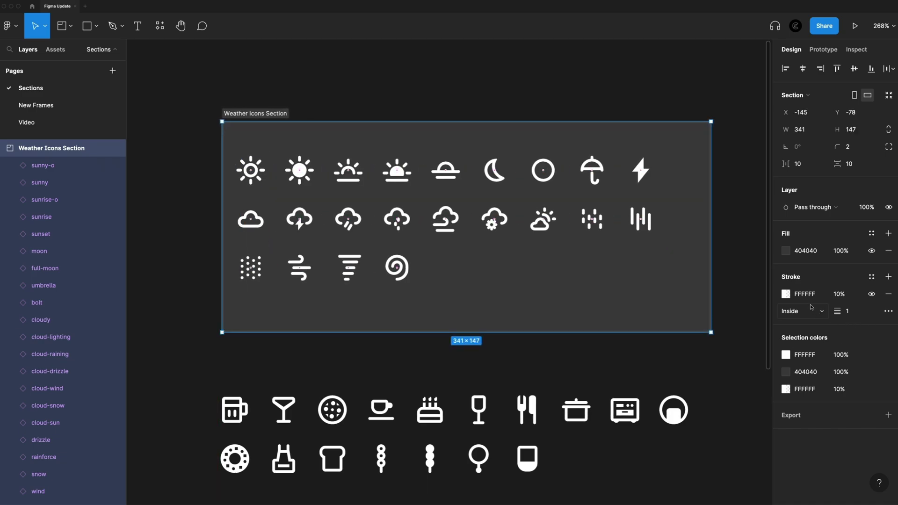
Step: Remove the weather section's stroke and darken its fill to 3D3D3D
{"action": "left_click", "coordinate": [889, 294]}
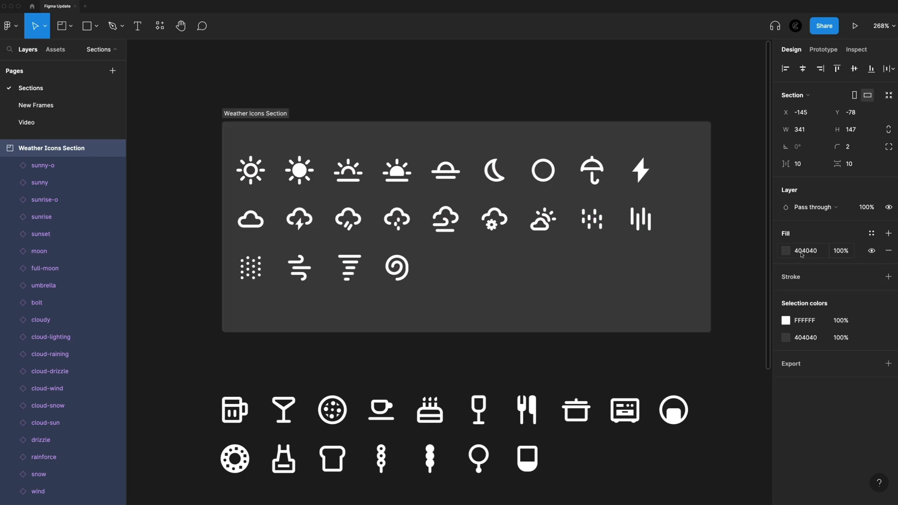
{"action": "left_click", "coordinate": [789, 252]}
{"action": "left_click_drag", "start_coordinate": [721, 267], "coordinate": [641, 342]}
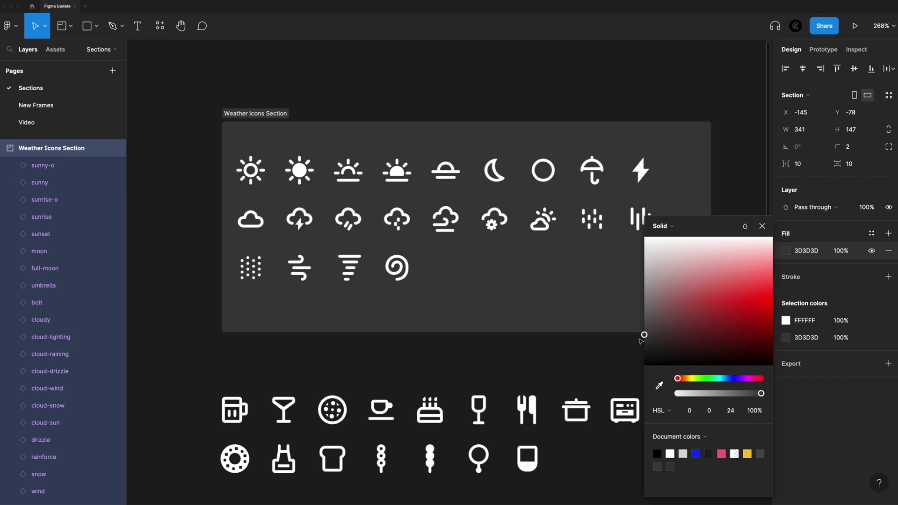
{"action": "left_click", "coordinate": [676, 91]}
{"action": "scroll", "coordinate": [363, 66], "scroll_direction": "down", "scroll_amount": 2}
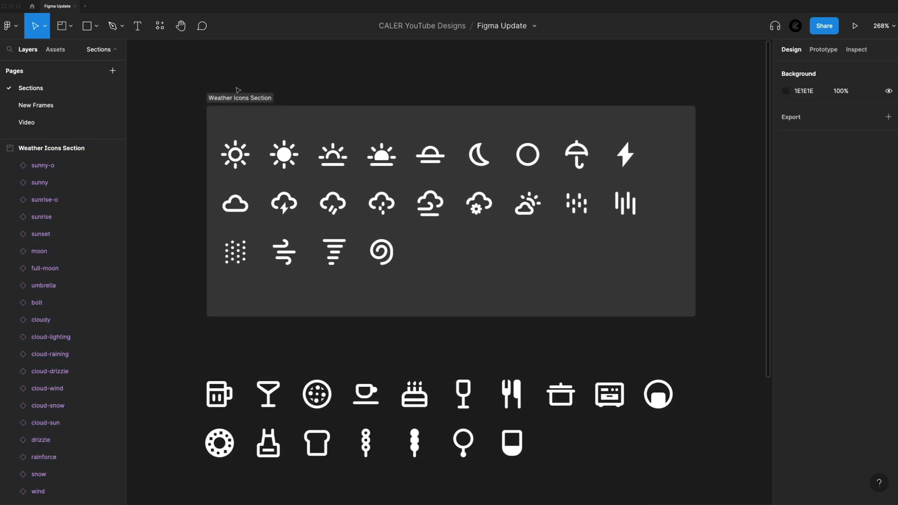
Step: Draw a new section around the Event Icons Frame below the food icons
{"action": "left_click", "coordinate": [245, 100]}
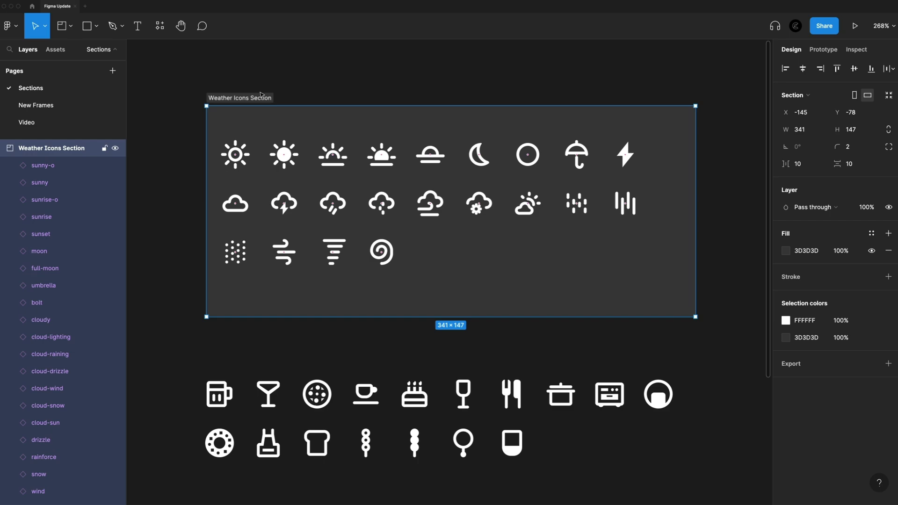
{"action": "left_click", "coordinate": [6, 148]}
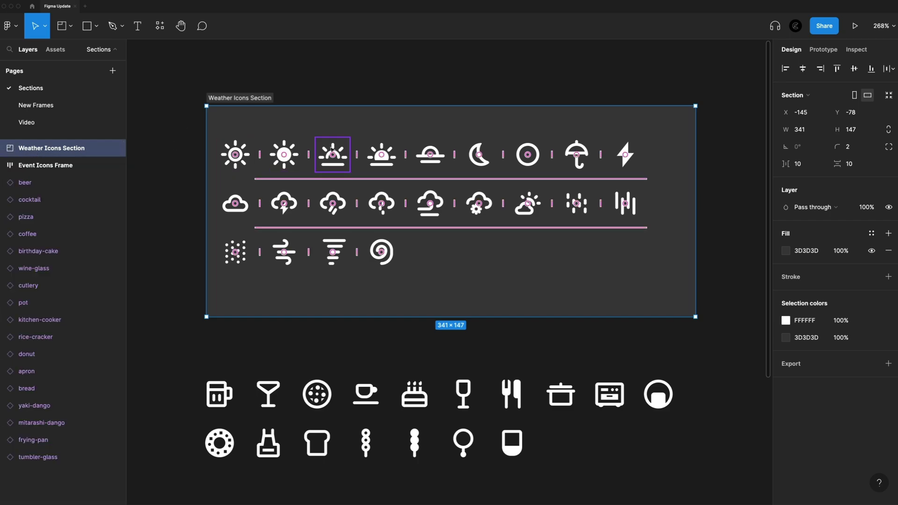
{"action": "scroll", "coordinate": [315, 138], "scroll_direction": "down", "scroll_amount": 8}
{"action": "left_click", "coordinate": [229, 253]}
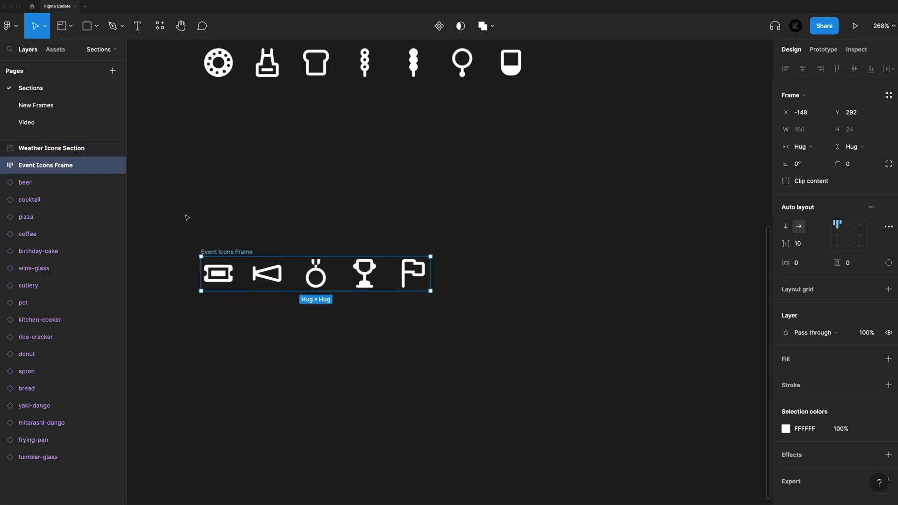
{"action": "key", "text": "shift+s"}
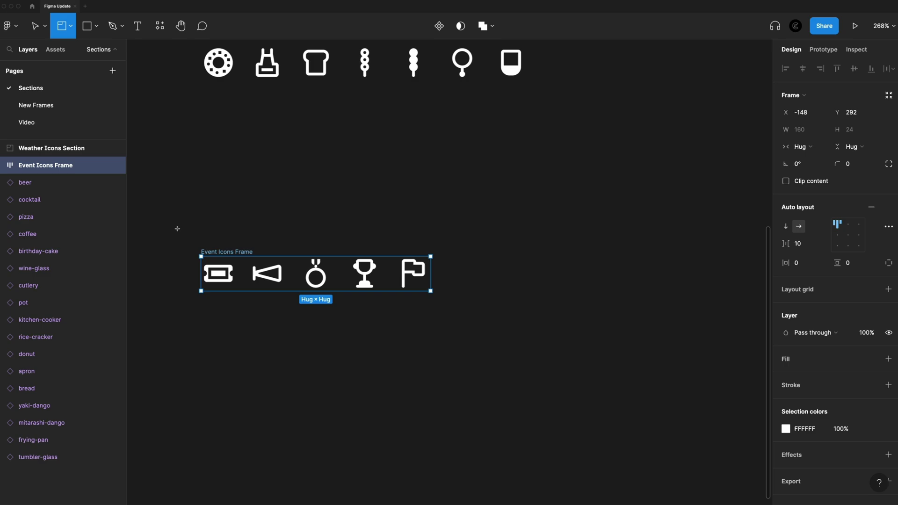
{"action": "left_click_drag", "start_coordinate": [176, 225], "coordinate": [462, 324]}
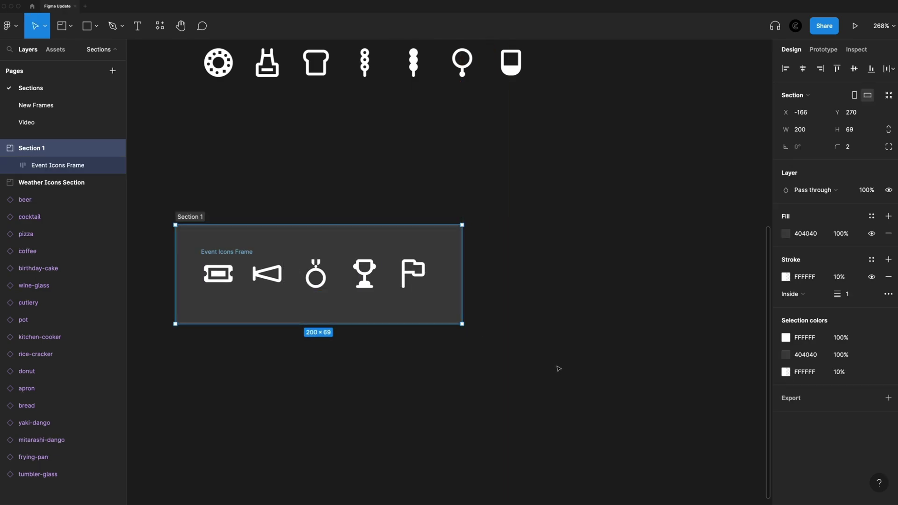
{"action": "left_click", "coordinate": [558, 368]}
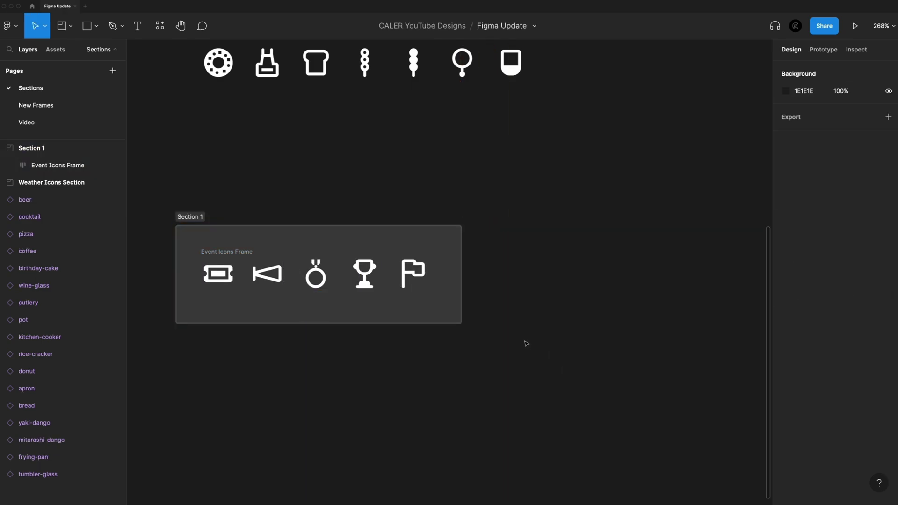
Step: Delete a test frame, move the event section up, and zoom to fit
{"action": "key", "text": "f"}
{"action": "left_click_drag", "start_coordinate": [148, 177], "coordinate": [565, 400]}
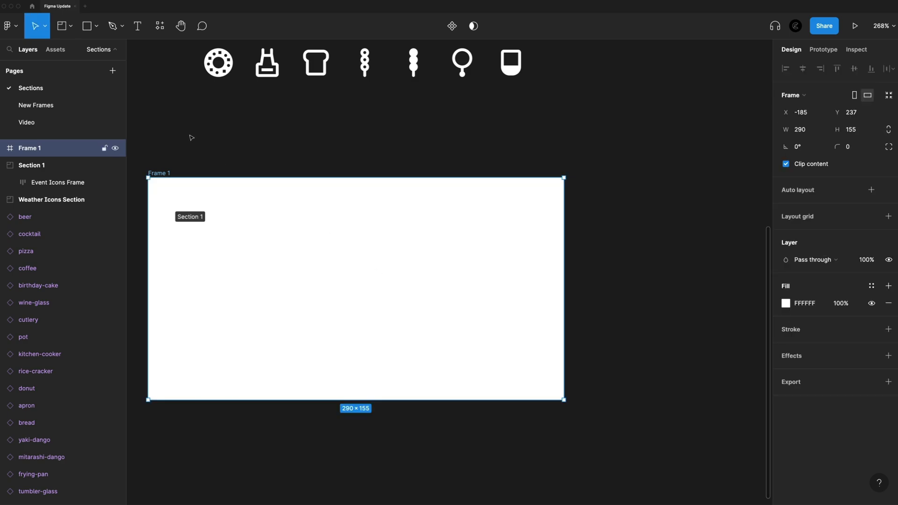
{"action": "left_click_drag", "start_coordinate": [174, 177], "coordinate": [348, 172]}
{"action": "key", "text": "Delete"}
{"action": "left_click", "coordinate": [194, 217]}
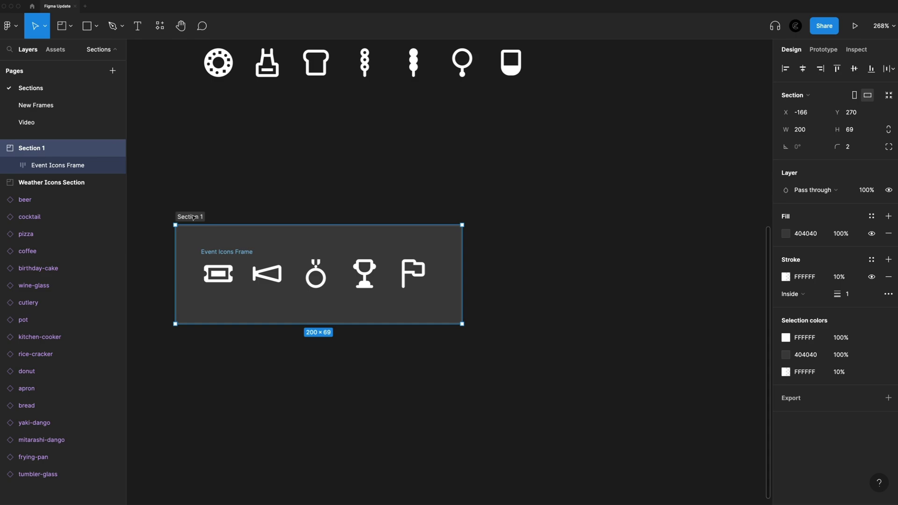
{"action": "left_click_drag", "start_coordinate": [192, 218], "coordinate": [207, 130]}
{"action": "key", "text": "shift+1"}
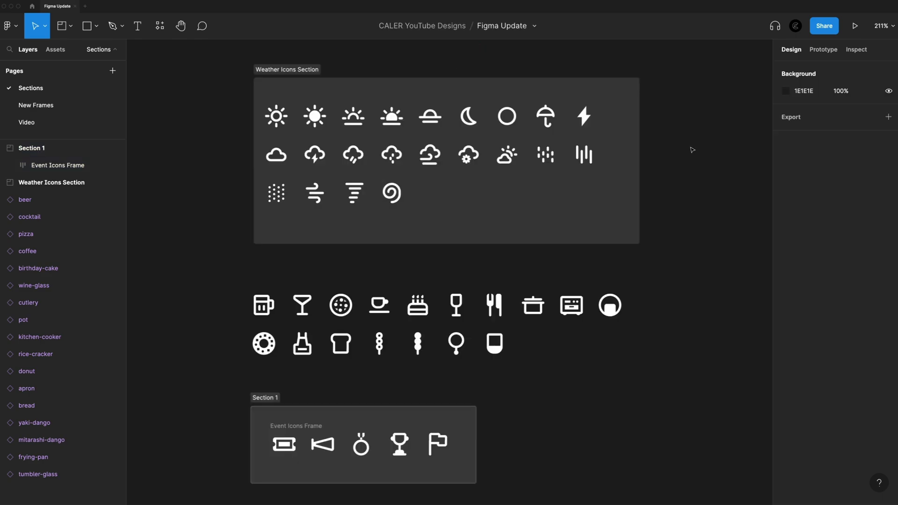
{"action": "left_click", "coordinate": [300, 70]}
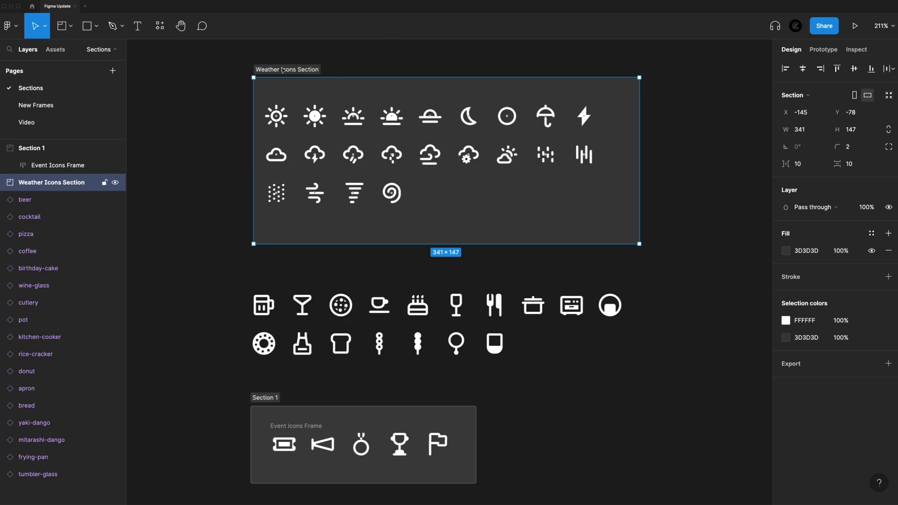
{"action": "key", "text": "Delete"}
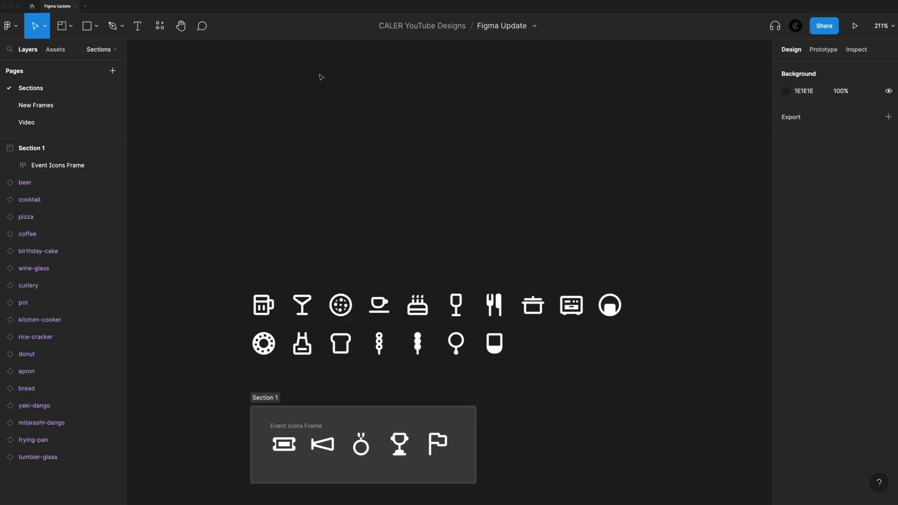
{"action": "key", "text": "ctrl+z"}
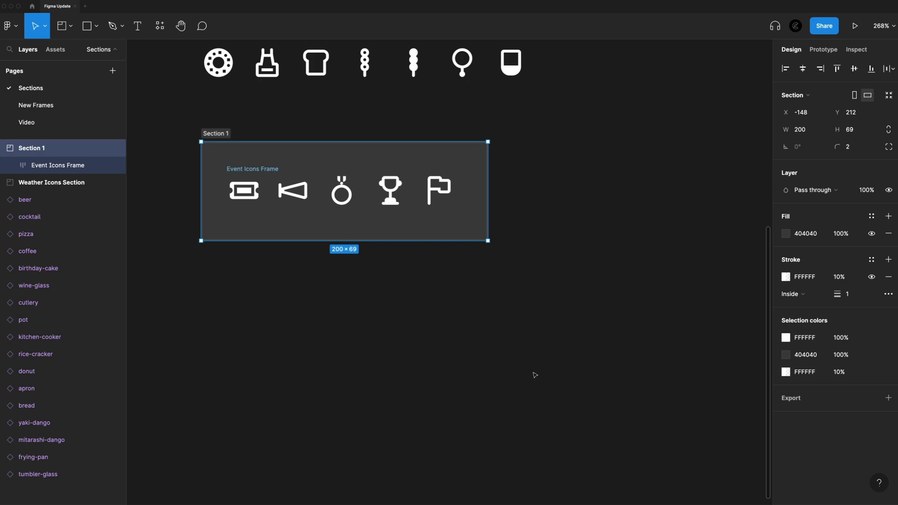
{"action": "left_click", "coordinate": [532, 367]}
{"action": "scroll", "coordinate": [594, 341], "scroll_direction": "up", "scroll_amount": 5}
{"action": "scroll", "coordinate": [678, 324], "scroll_direction": "up", "scroll_amount": 2}
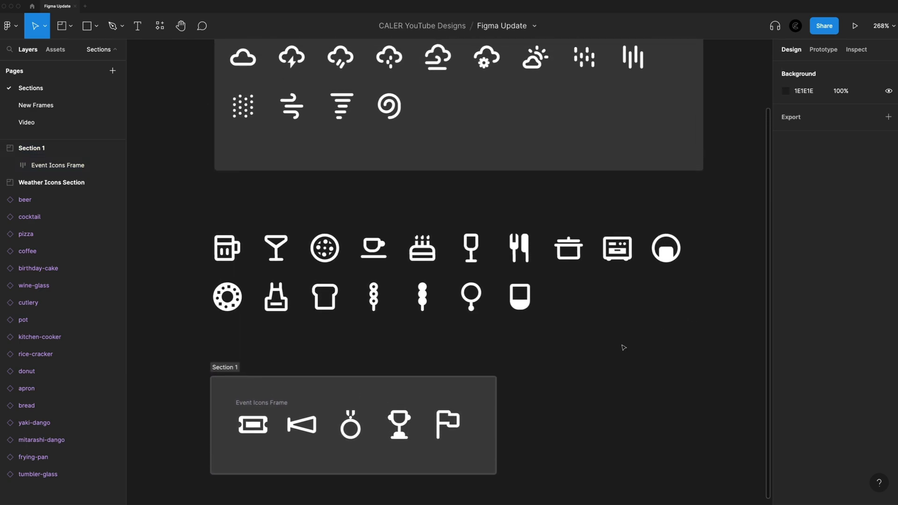
{"action": "key", "text": "shift+1"}
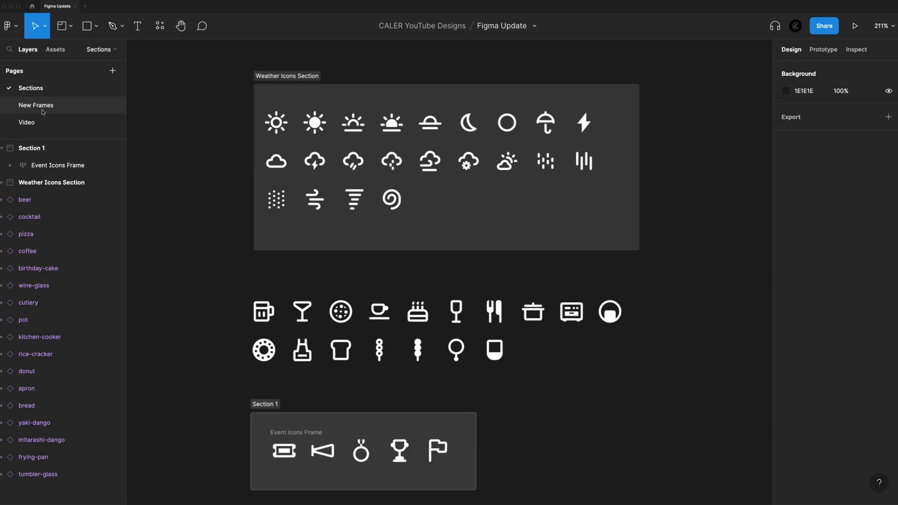
Step: On New Frames, browse Phone, Tablet and Desktop presets and add a 1280×720 TV frame
{"action": "left_click", "coordinate": [42, 111]}
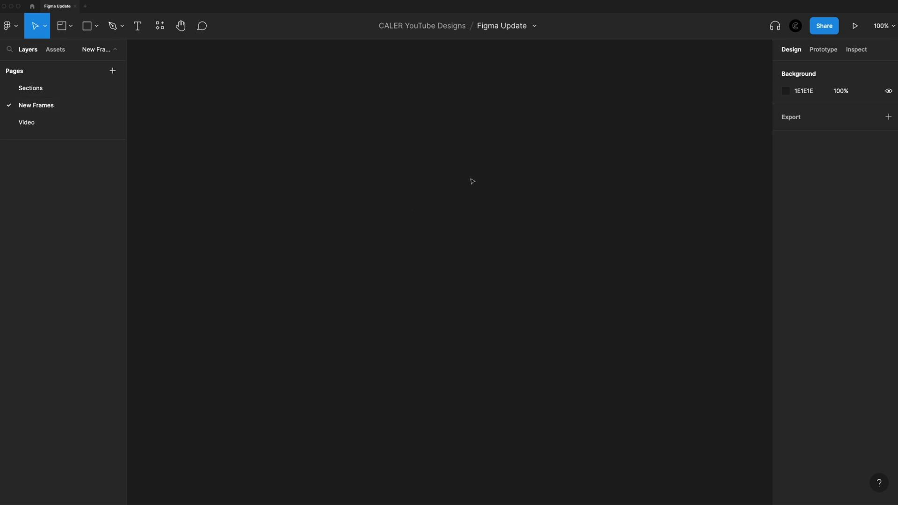
{"action": "key", "text": "f"}
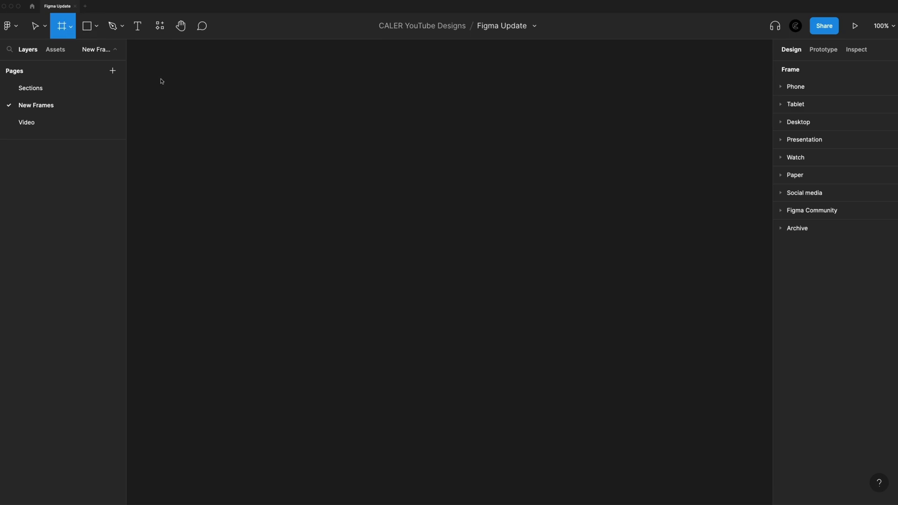
{"action": "left_click", "coordinate": [782, 87]}
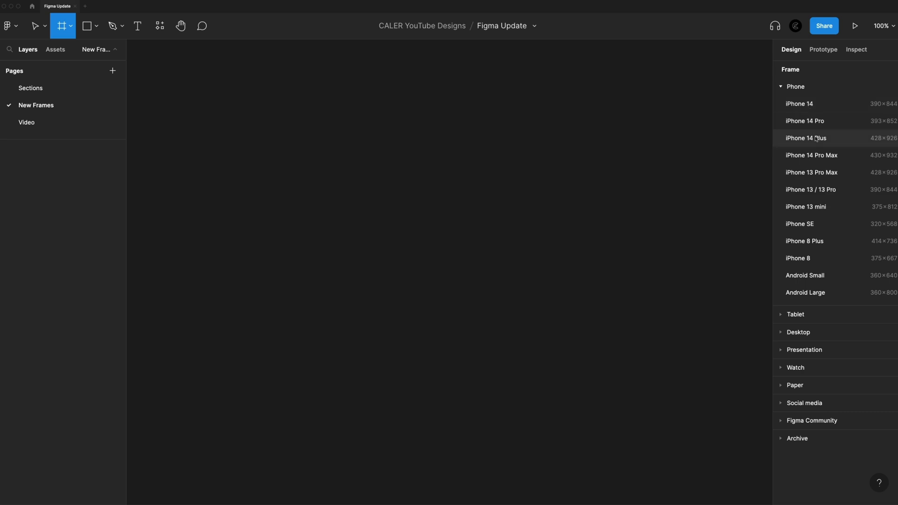
{"action": "left_click", "coordinate": [780, 315]}
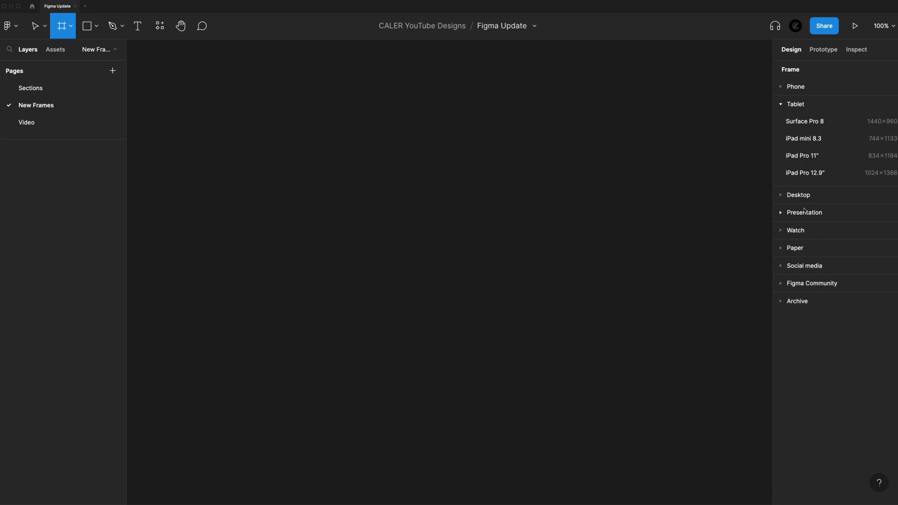
{"action": "left_click", "coordinate": [782, 195]}
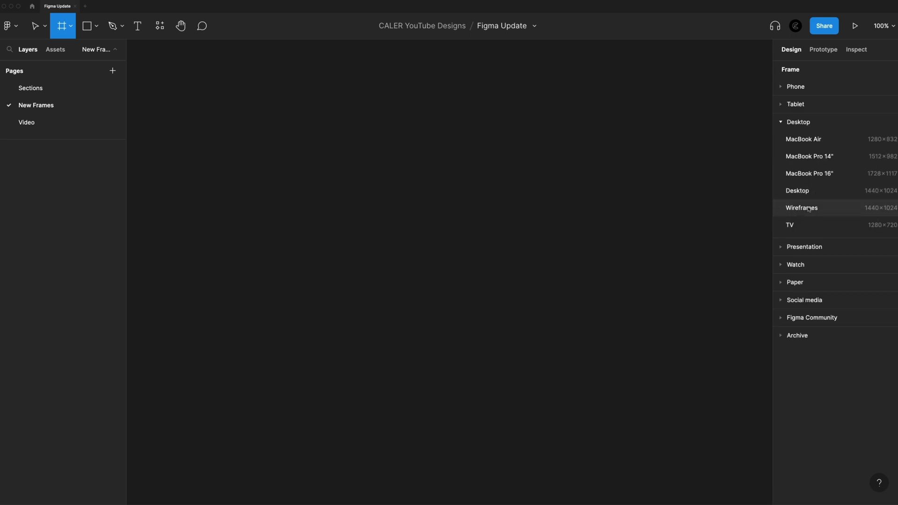
{"action": "left_click", "coordinate": [796, 229]}
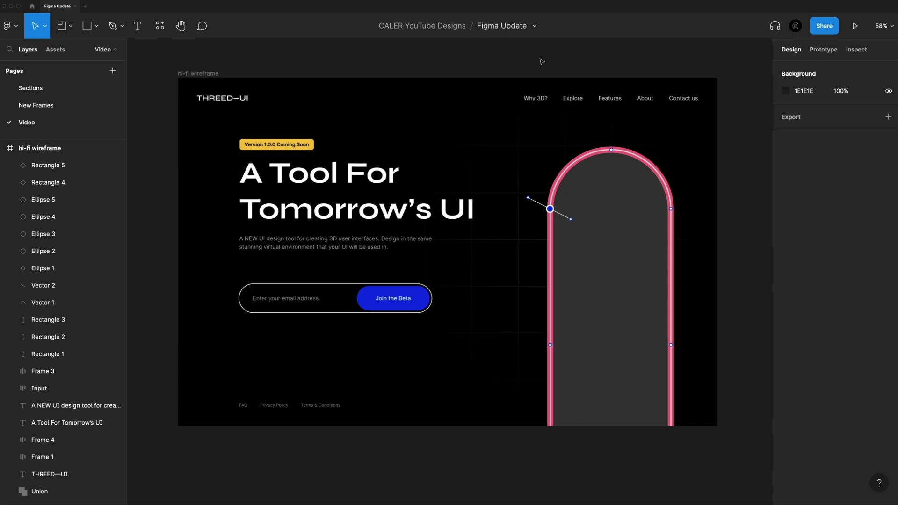
Step: Change the arch Rectangle 1's fill type from Solid to Video
{"action": "left_click", "coordinate": [615, 201]}
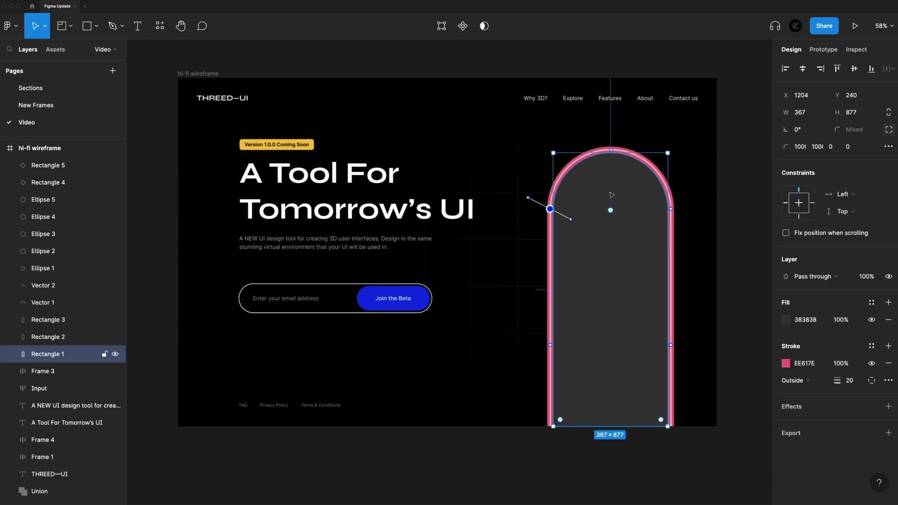
{"action": "left_click", "coordinate": [792, 321]}
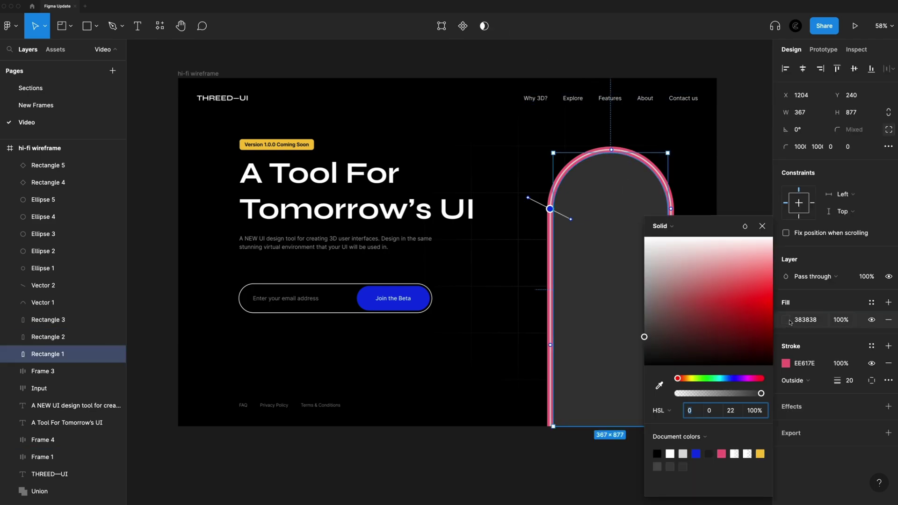
{"action": "left_click", "coordinate": [678, 226]}
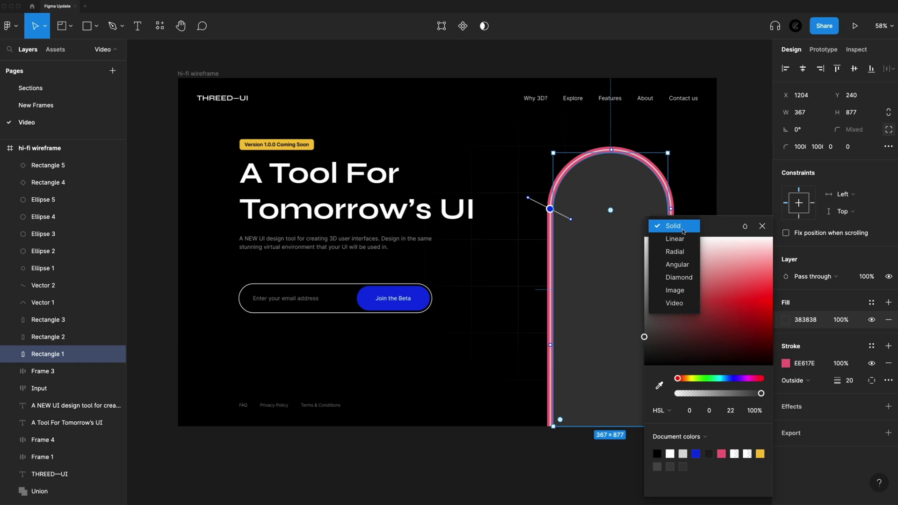
{"action": "left_click", "coordinate": [685, 308]}
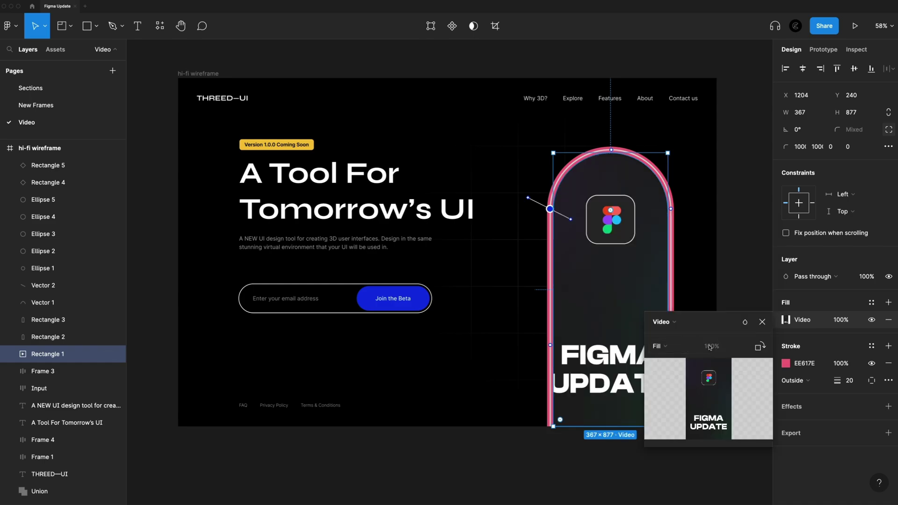
{"action": "left_click", "coordinate": [760, 347]}
{"action": "left_click", "coordinate": [761, 346]}
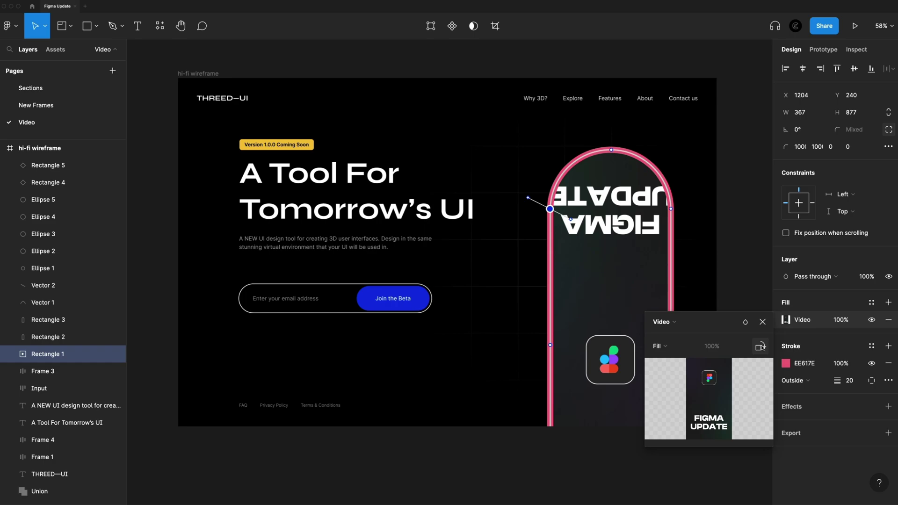
{"action": "left_click", "coordinate": [669, 347]}
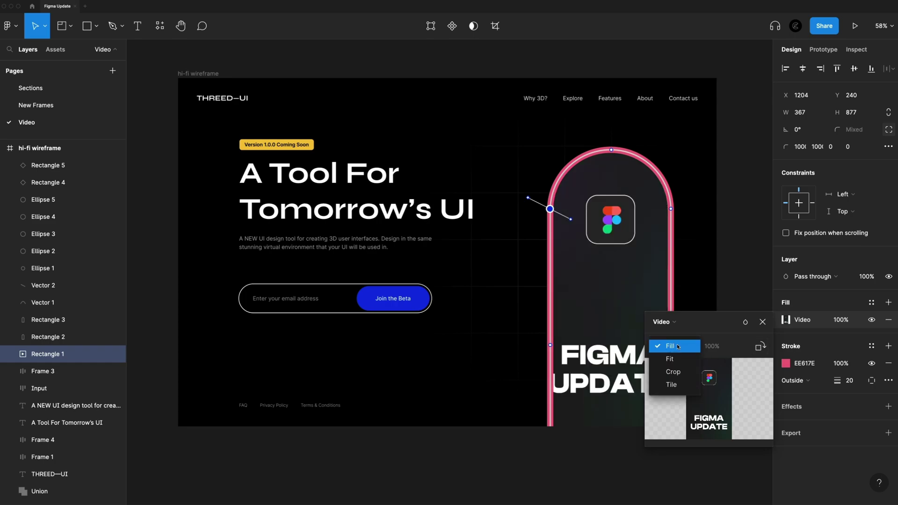
{"action": "left_click", "coordinate": [670, 359]}
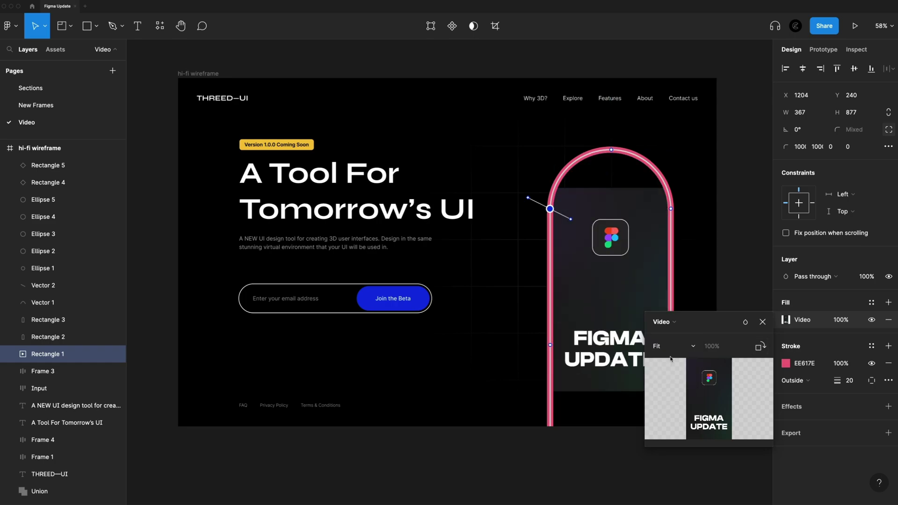
{"action": "left_click", "coordinate": [676, 346]}
{"action": "left_click", "coordinate": [679, 363]}
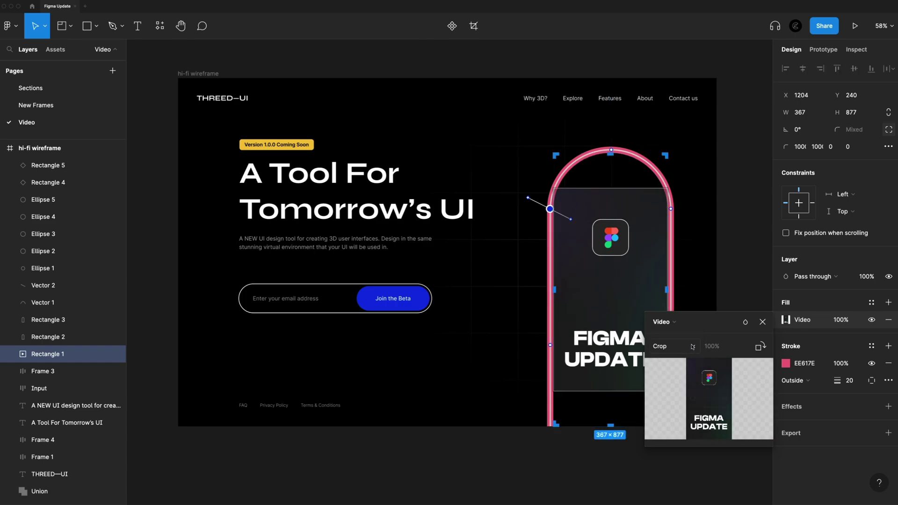
{"action": "left_click", "coordinate": [678, 348]}
{"action": "left_click", "coordinate": [680, 363]}
{"action": "left_click", "coordinate": [678, 347]}
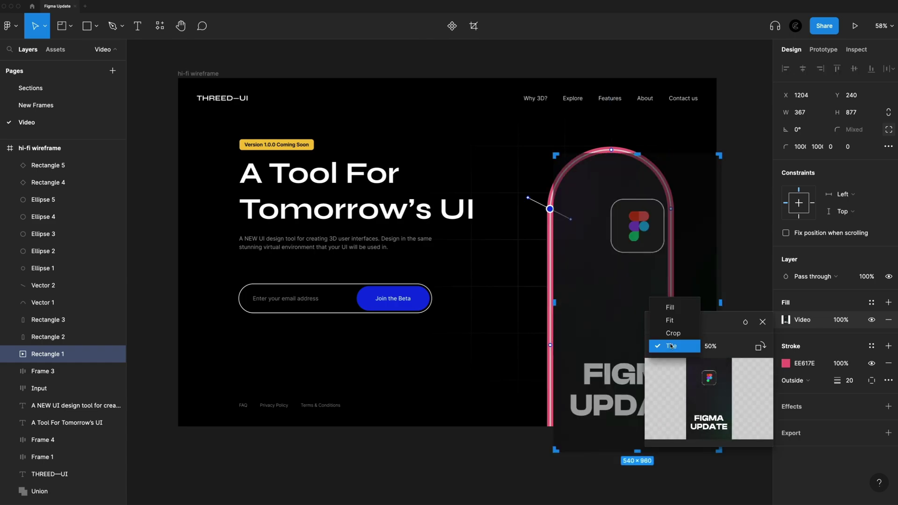
{"action": "left_click", "coordinate": [674, 311]}
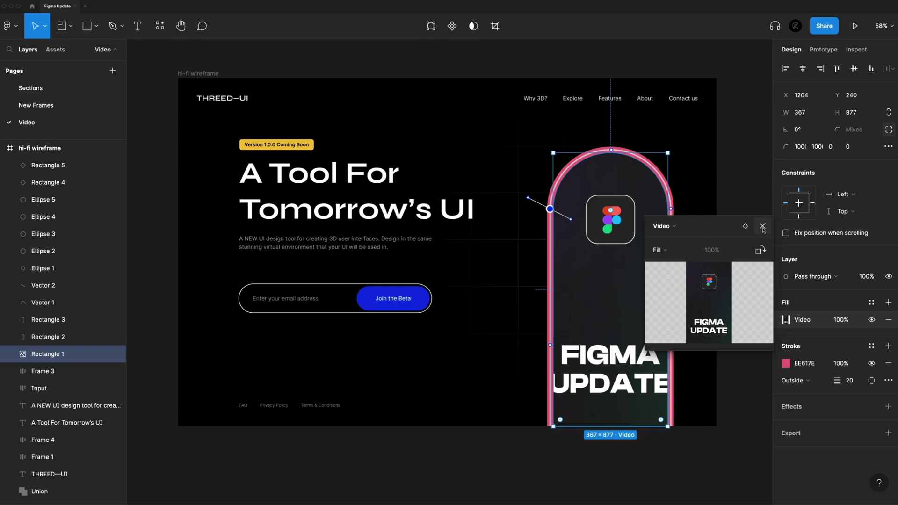
Step: Mute the arch's autoplaying video and present the THREED-UI page as a prototype
{"action": "left_click", "coordinate": [763, 228]}
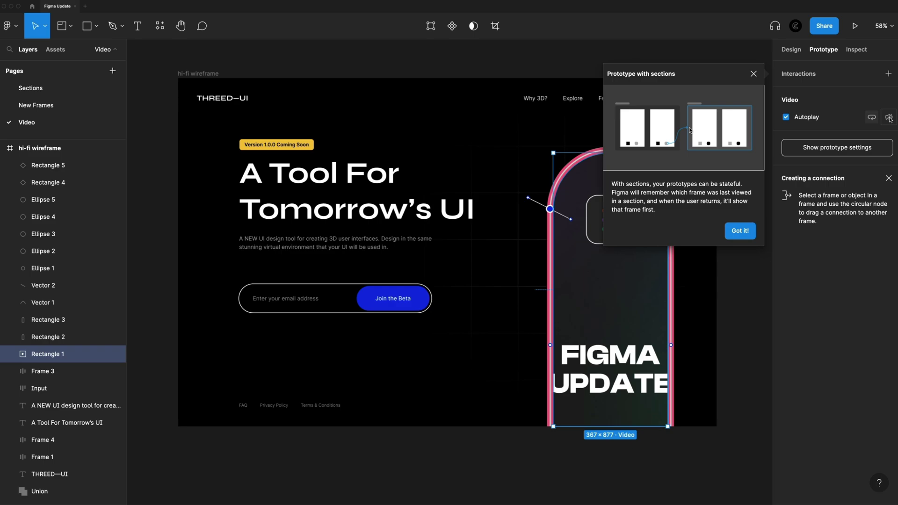
{"action": "left_click", "coordinate": [888, 117]}
{"action": "left_click", "coordinate": [854, 26]}
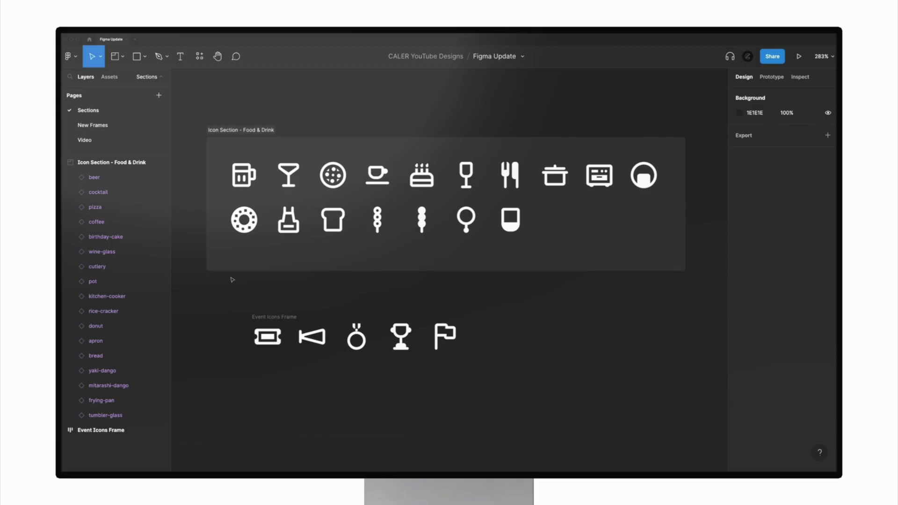
Step: Draw Section 1 around the Event Icons Frame with Shift+S
{"action": "key", "text": "shift+s"}
{"action": "left_click_drag", "start_coordinate": [233, 296], "coordinate": [495, 398]}
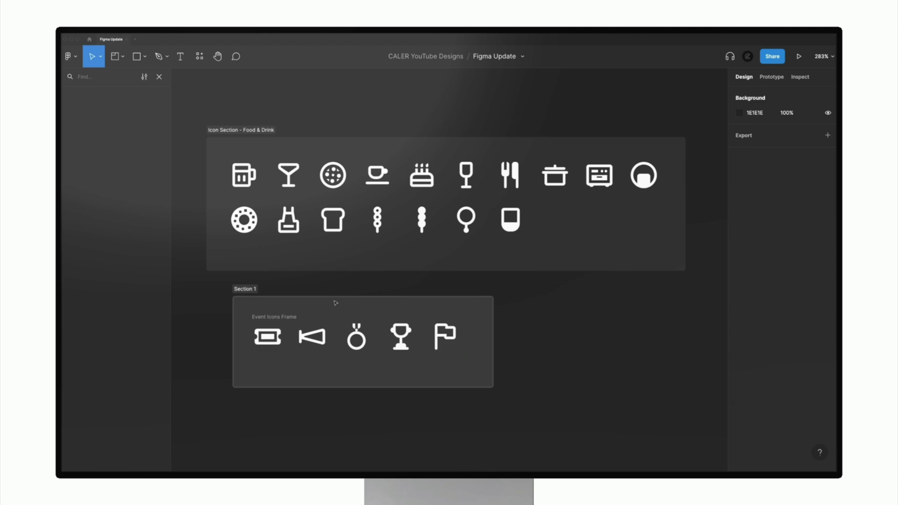
Step: Remove Section 1 while keeping the Event Icons Frame, and move the frame up
{"action": "left_click", "coordinate": [240, 290]}
{"action": "key", "text": "super+shift+g"}
{"action": "left_click_drag", "start_coordinate": [281, 337], "coordinate": [273, 269]}
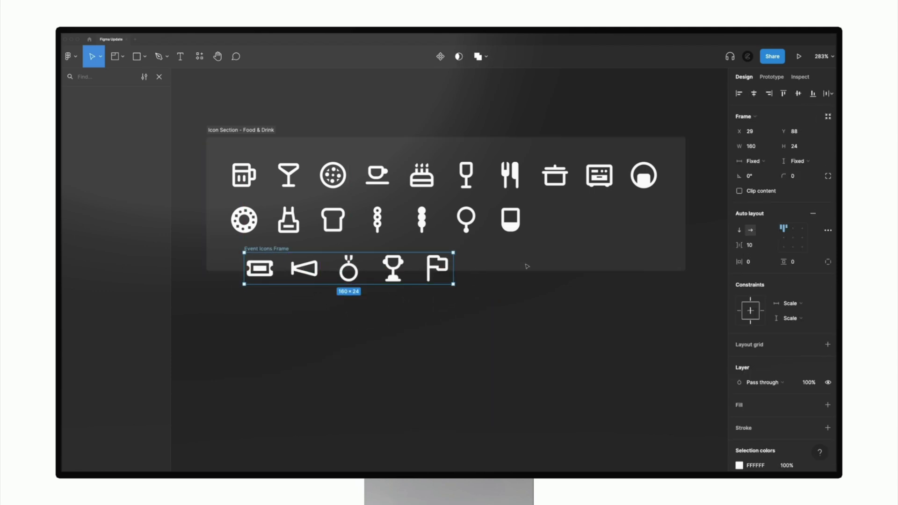
{"action": "key", "text": "Escape"}
Step: Extend the Food & Drink section downward and place the Event Icons Frame inside it
{"action": "left_click", "coordinate": [258, 132]}
{"action": "left_click_drag", "start_coordinate": [446, 271], "coordinate": [446, 308]}
{"action": "left_click_drag", "start_coordinate": [260, 268], "coordinate": [247, 272]}
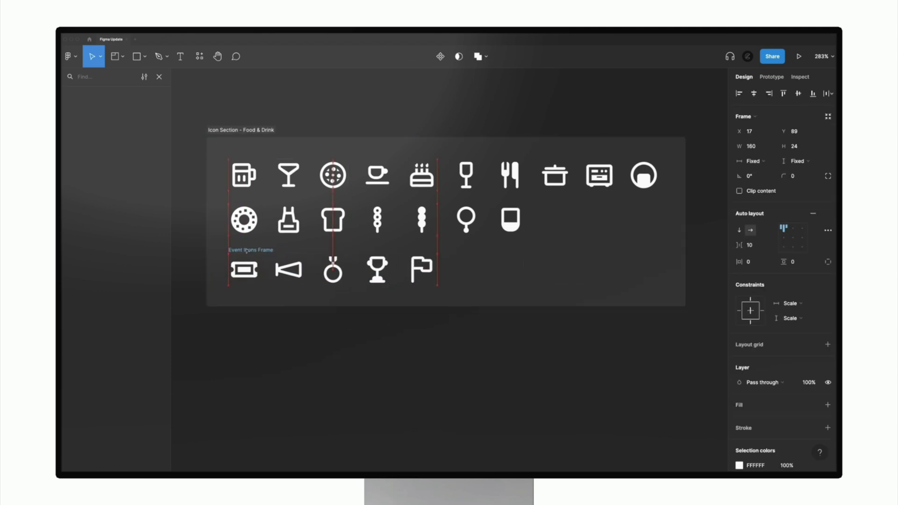
{"action": "left_click", "coordinate": [159, 77]}
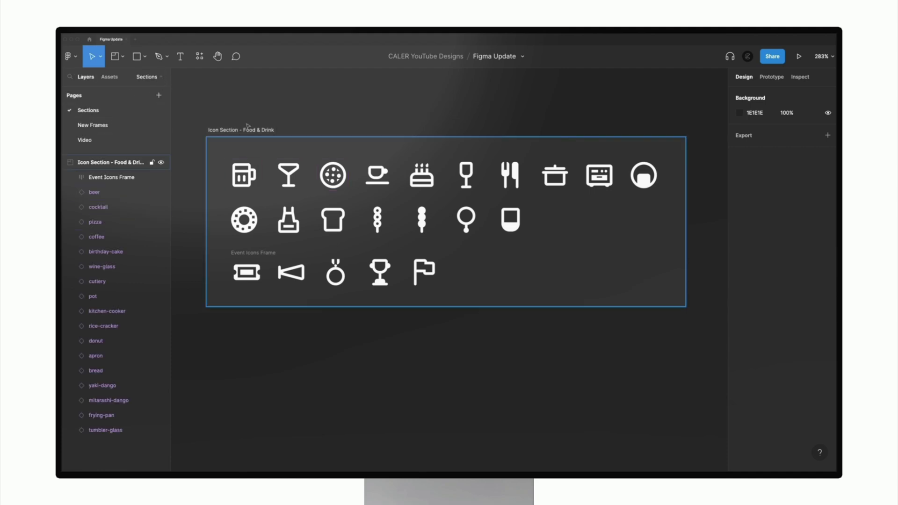
{"action": "left_click", "coordinate": [141, 162]}
{"action": "left_click_drag", "start_coordinate": [260, 255], "coordinate": [257, 254]}
{"action": "left_click", "coordinate": [241, 130]}
{"action": "scroll", "coordinate": [341, 140], "scroll_direction": "up", "scroll_amount": 2}
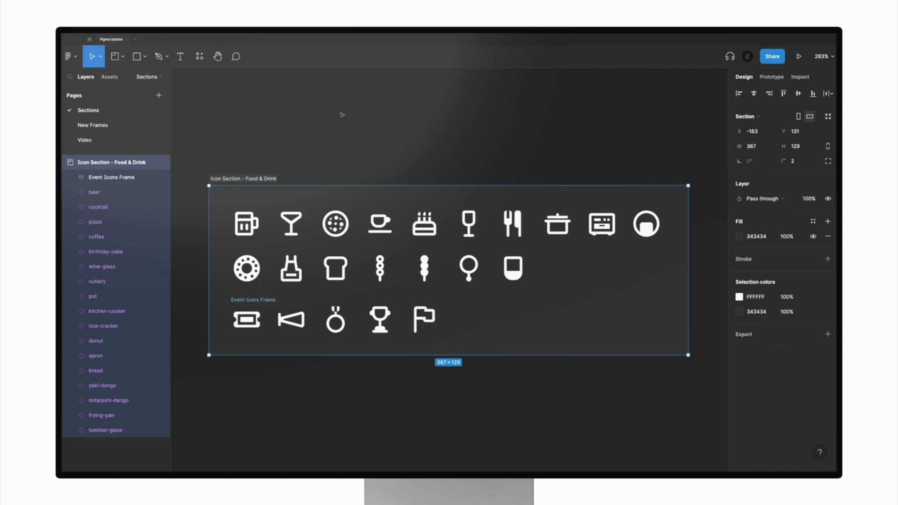
{"action": "left_click", "coordinate": [341, 114]}
Step: On the Video page, keep the arch's video fill scaled to fill the shape
{"action": "left_click", "coordinate": [85, 140]}
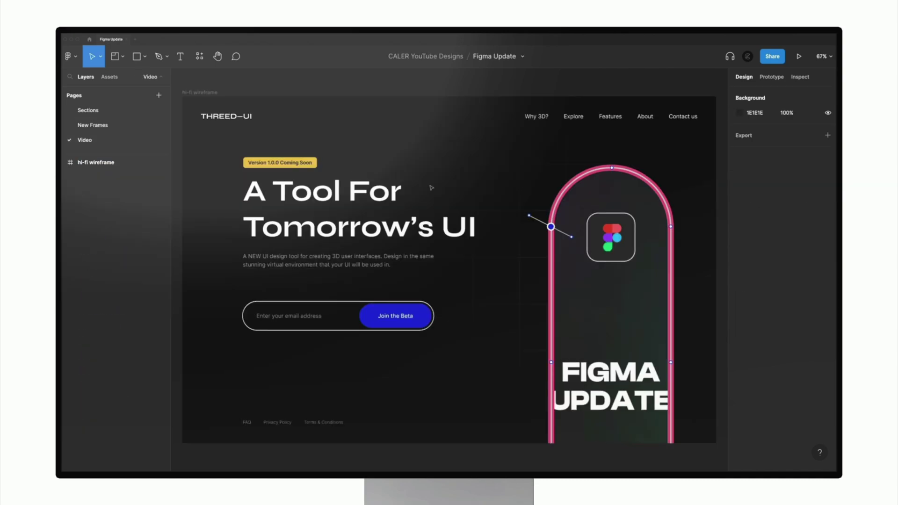
{"action": "left_click", "coordinate": [608, 318]}
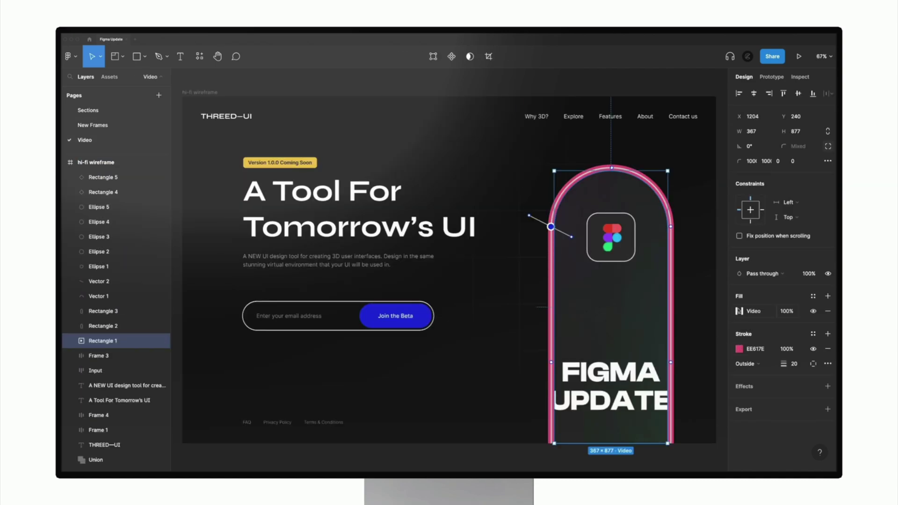
{"action": "left_click", "coordinate": [739, 311]}
{"action": "left_click", "coordinate": [642, 335]}
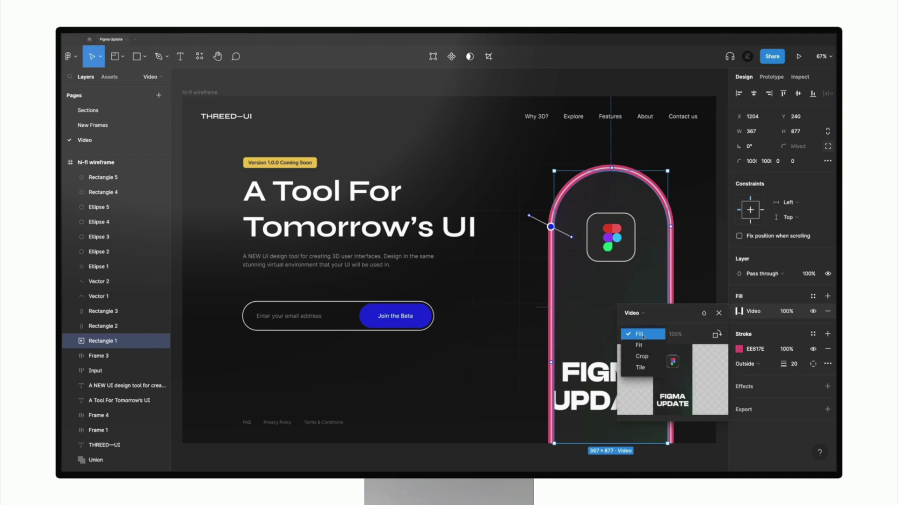
{"action": "left_click", "coordinate": [643, 334]}
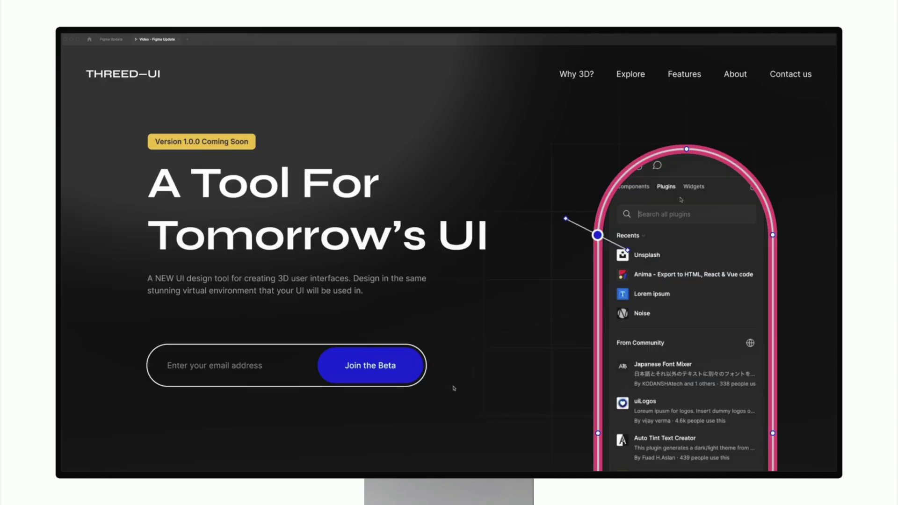